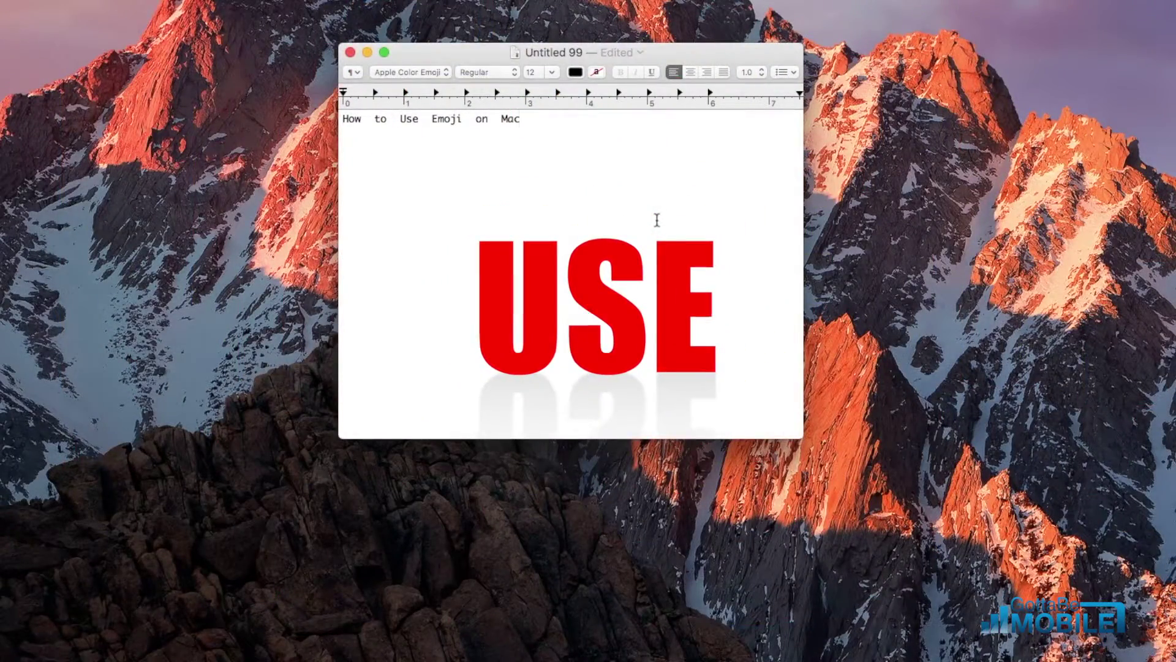
text(asdflaklfnioehgneqlkhio[eqgh)
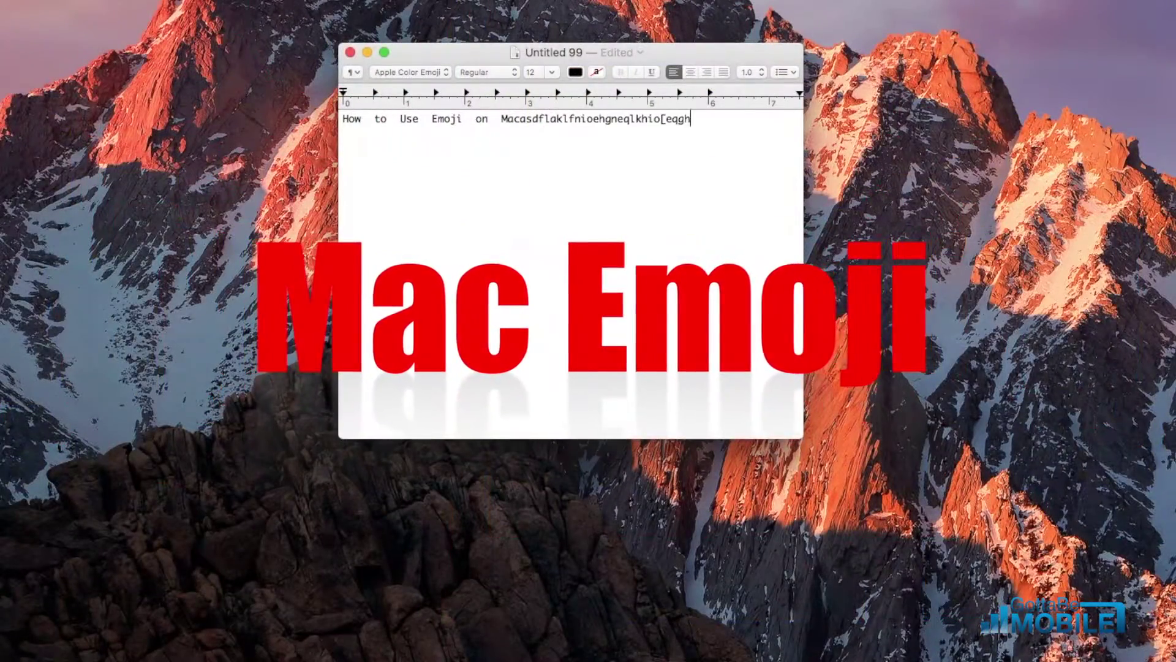
text(klqe'nklj)
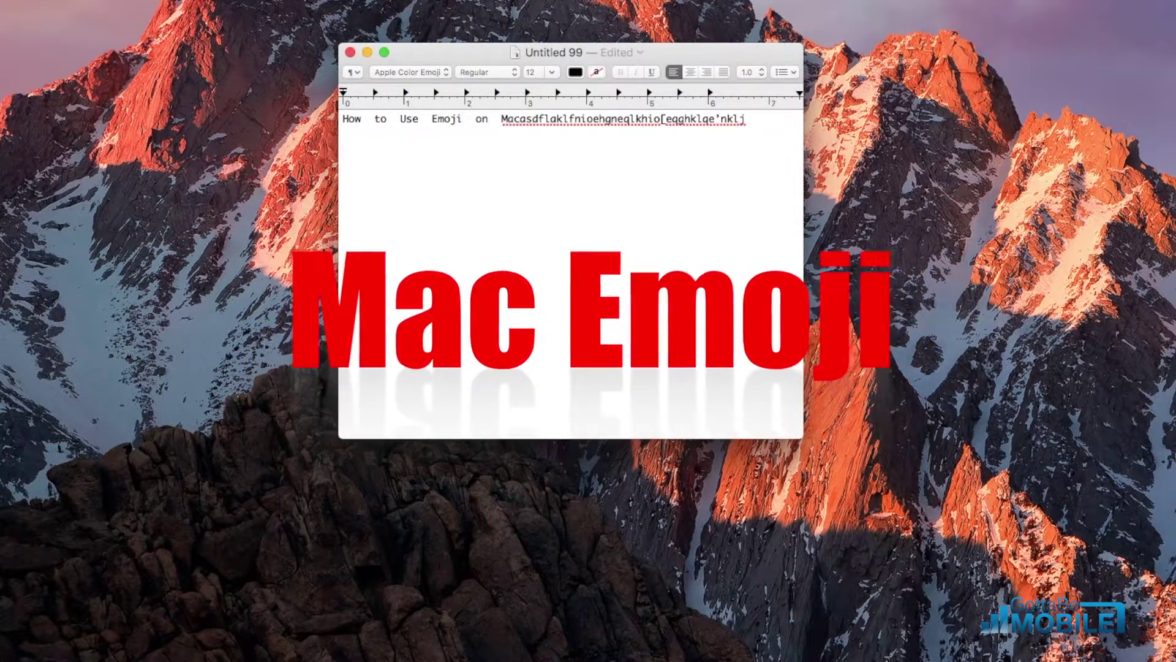
- Start a new line below the 'How to Use Emoji on Mac' title
key(Return)
key(Return)
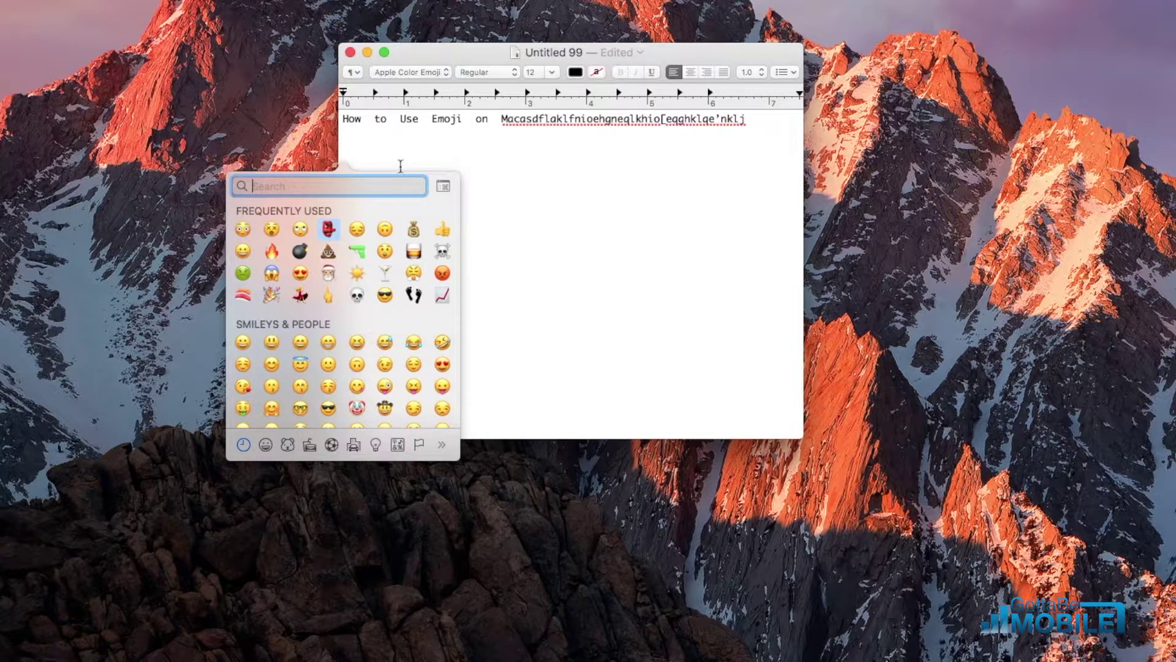
scroll(351, 324, down, 5)
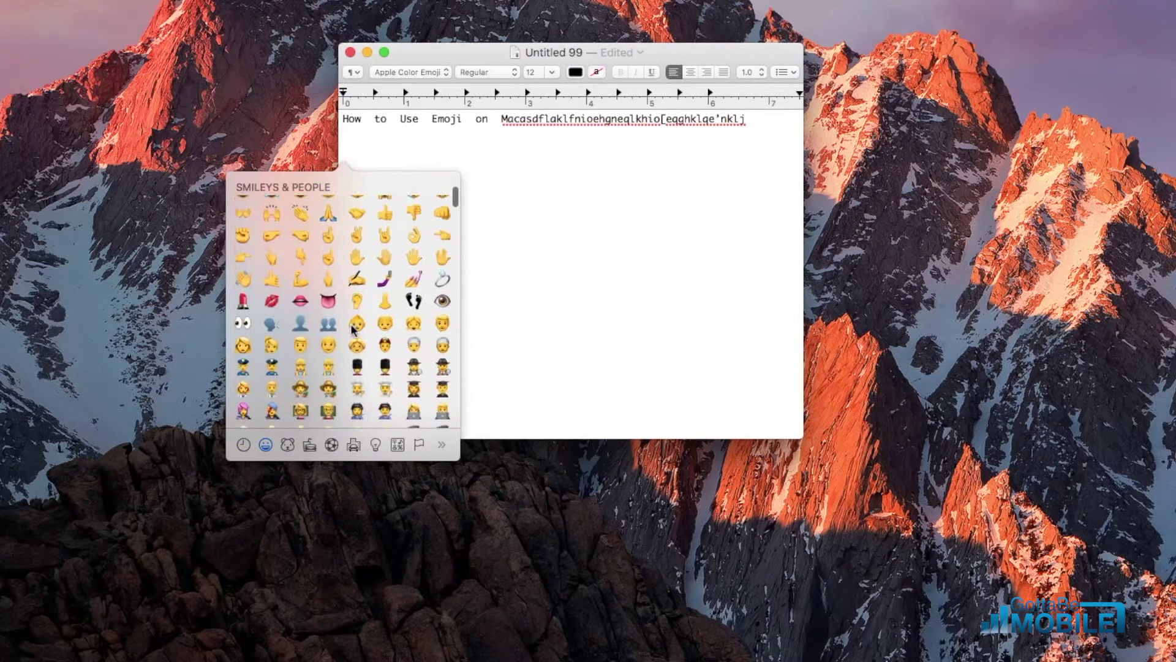
- Insert a red emoji from the picker's Travel & Places category on its own line
click(287, 445)
click(329, 445)
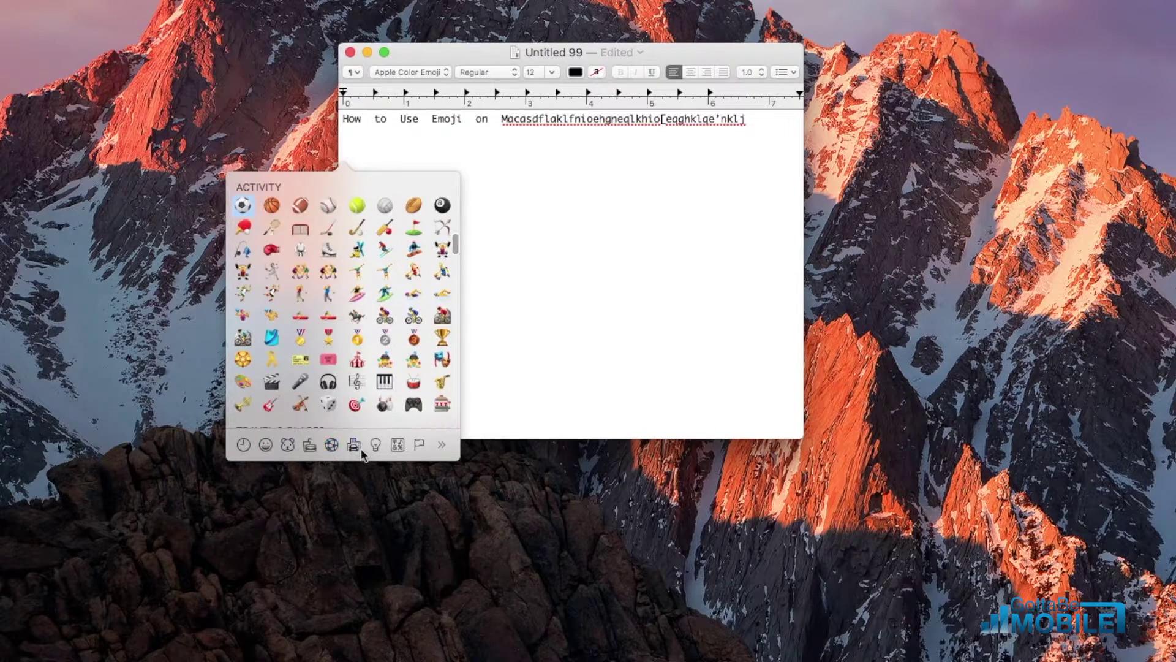
click(355, 446)
scroll(353, 293, up, 1)
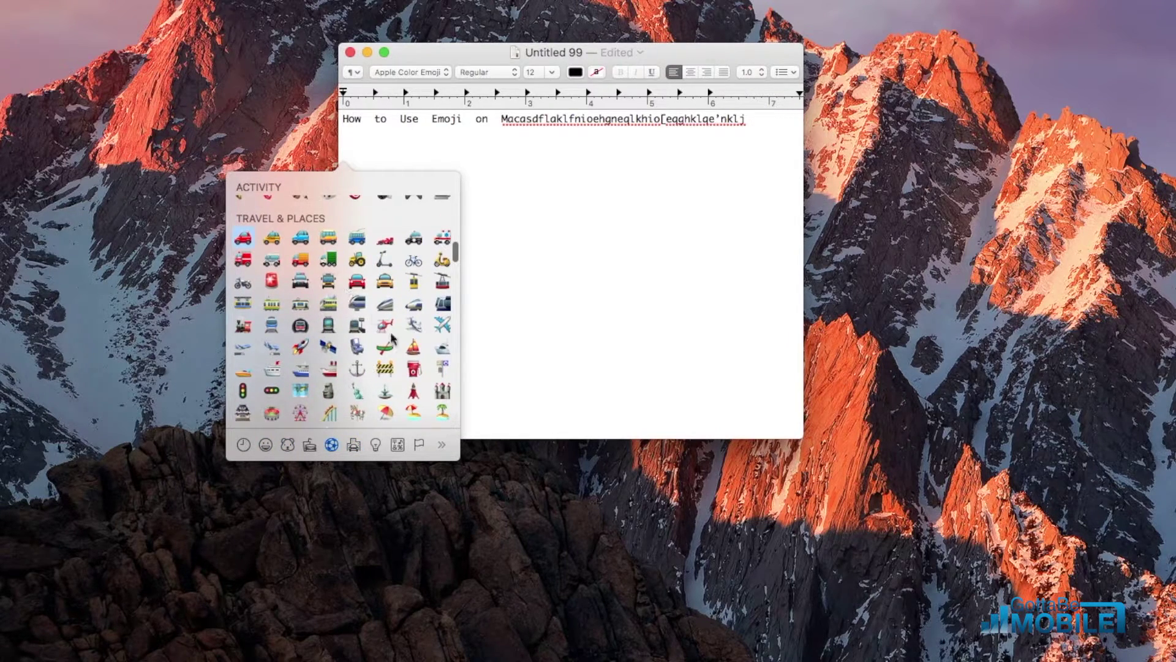
click(414, 369)
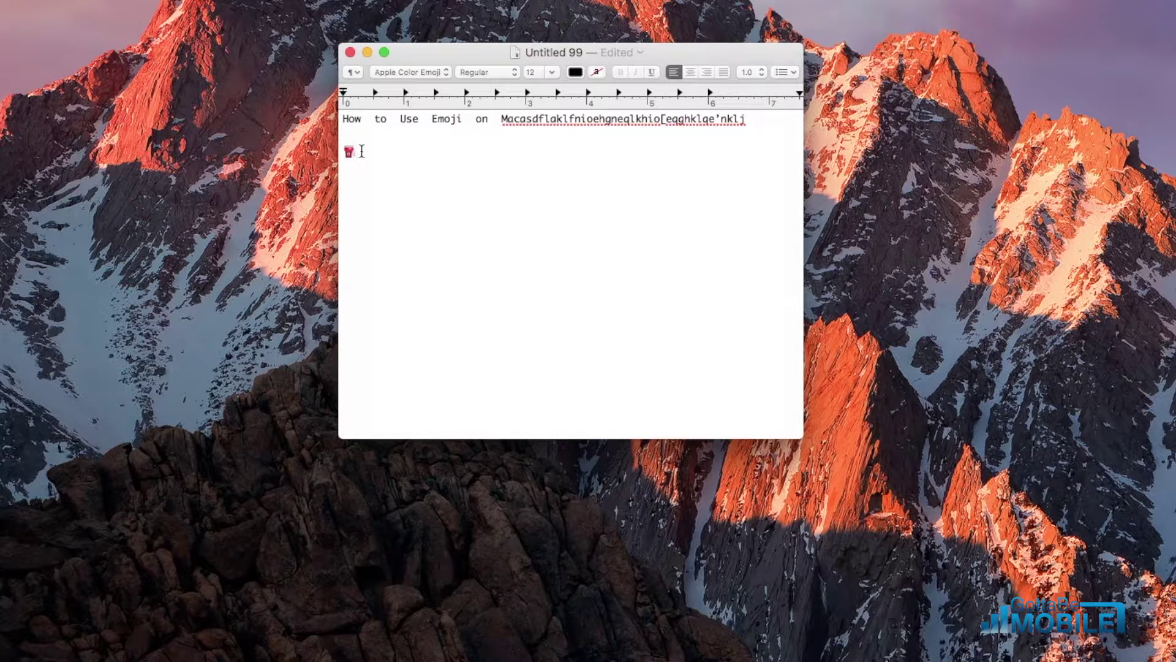
- Select the red emoji on line two, discarding an extra blank line
key(Return)
key(BackSpace)
drag(341, 151, 355, 152)
- Paste copies of the red emoji onto the empty line below
click(362, 171)
key(super+v)
key(super+v)
key(super+v)
key(super+v)
key(super+v)
key(super+v)
key(super+v)
key(super+v)
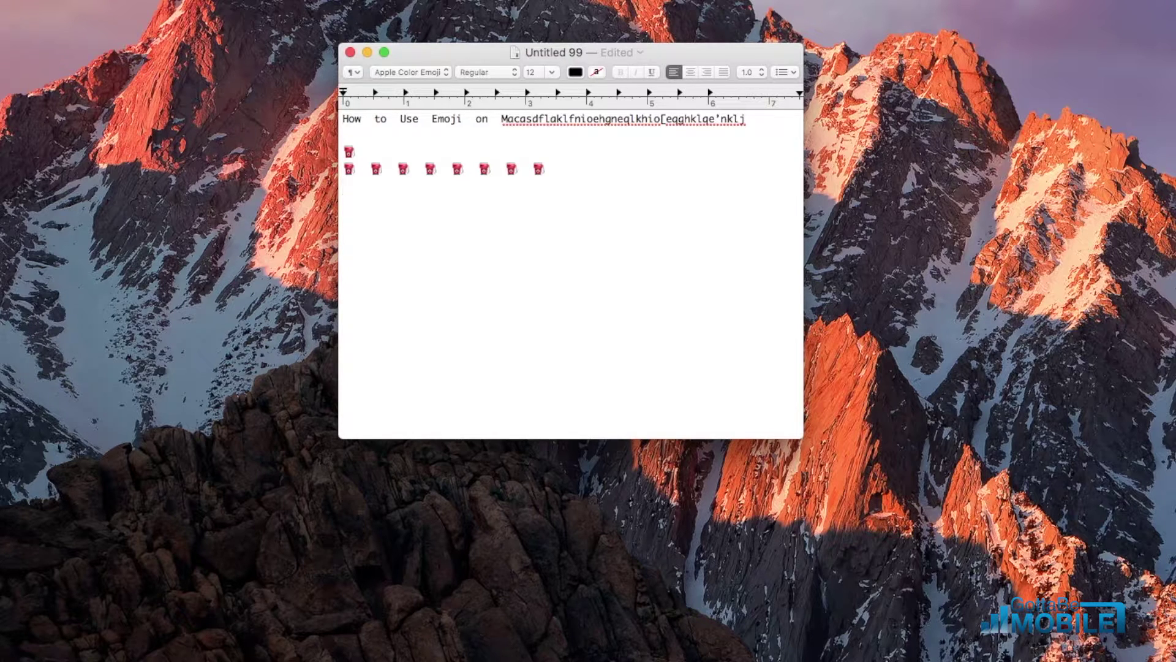
key(ctrl+super+space)
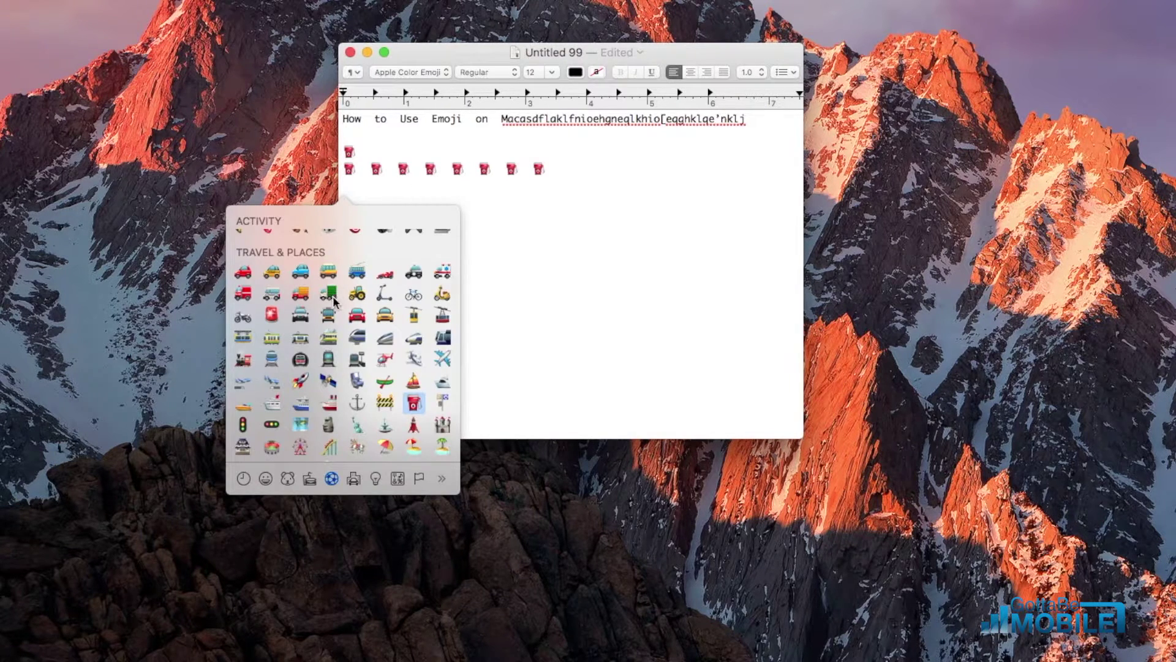
scroll(412, 272, up, 5)
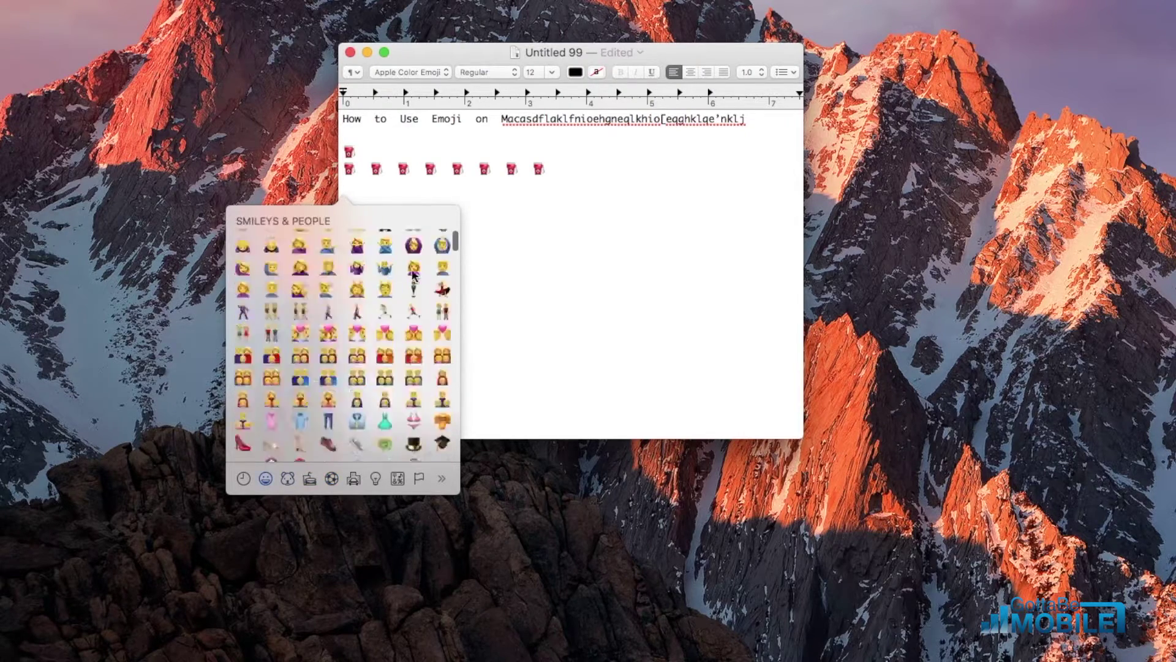
scroll(413, 272, up, 5)
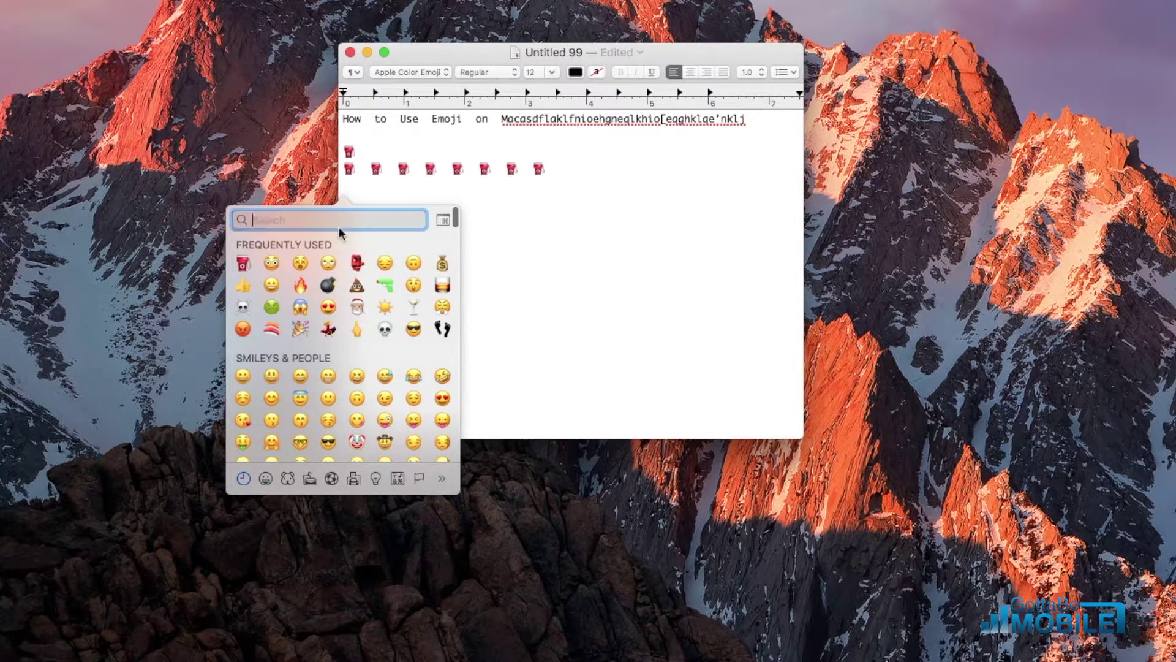
click(446, 222)
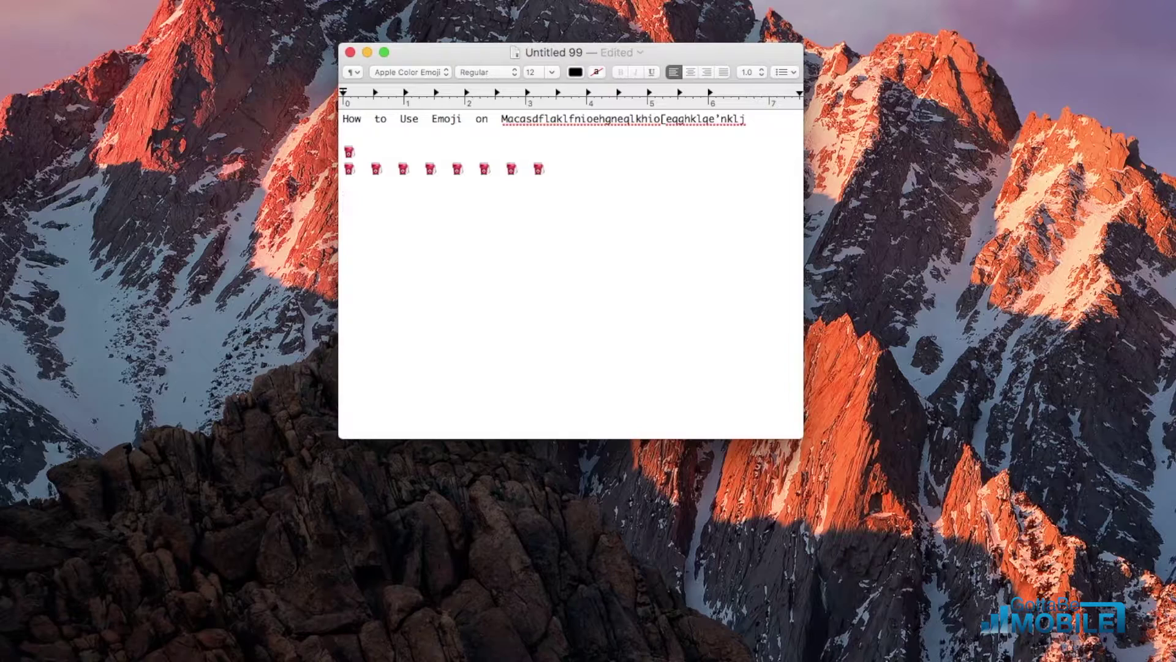
- Browse Arrows, Bullets/Stars, Currency, Math and Pictographs in Characters, then collapse to the emoji picker
drag(261, 329, 315, 215)
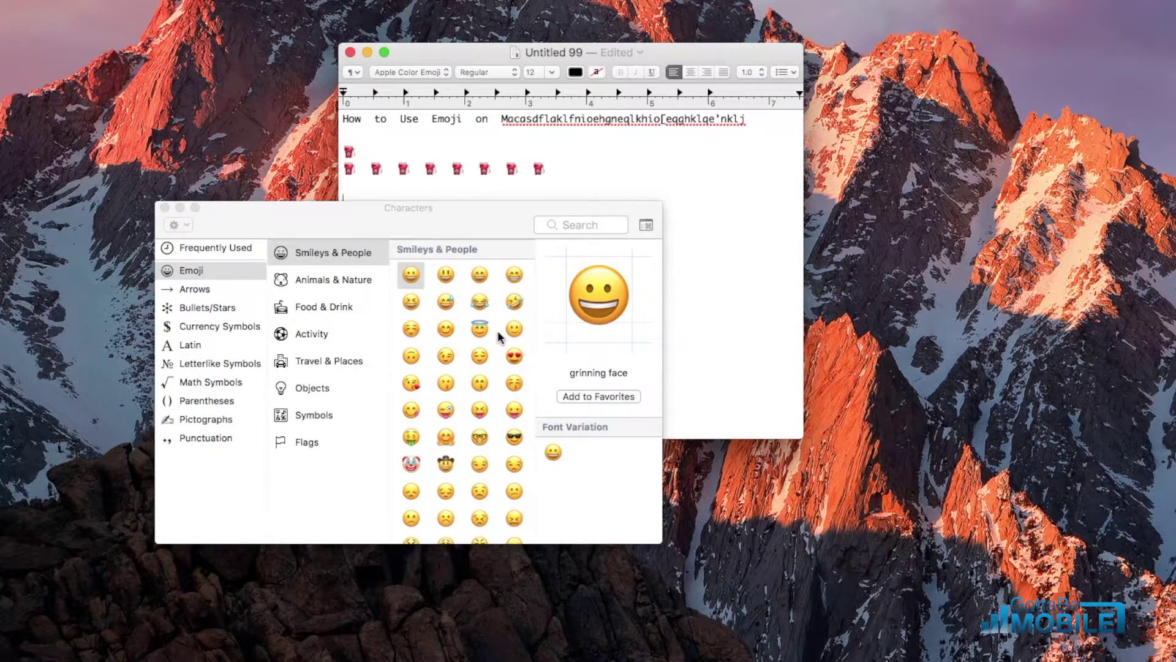
scroll(459, 435, down, 5)
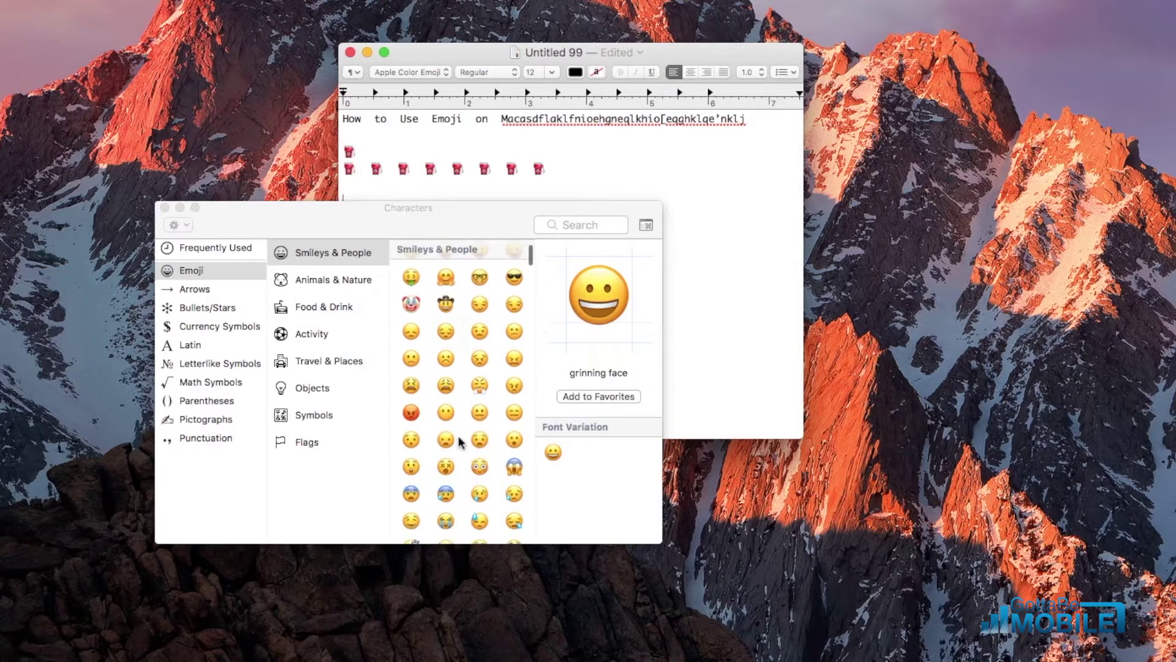
click(211, 292)
click(217, 308)
click(209, 327)
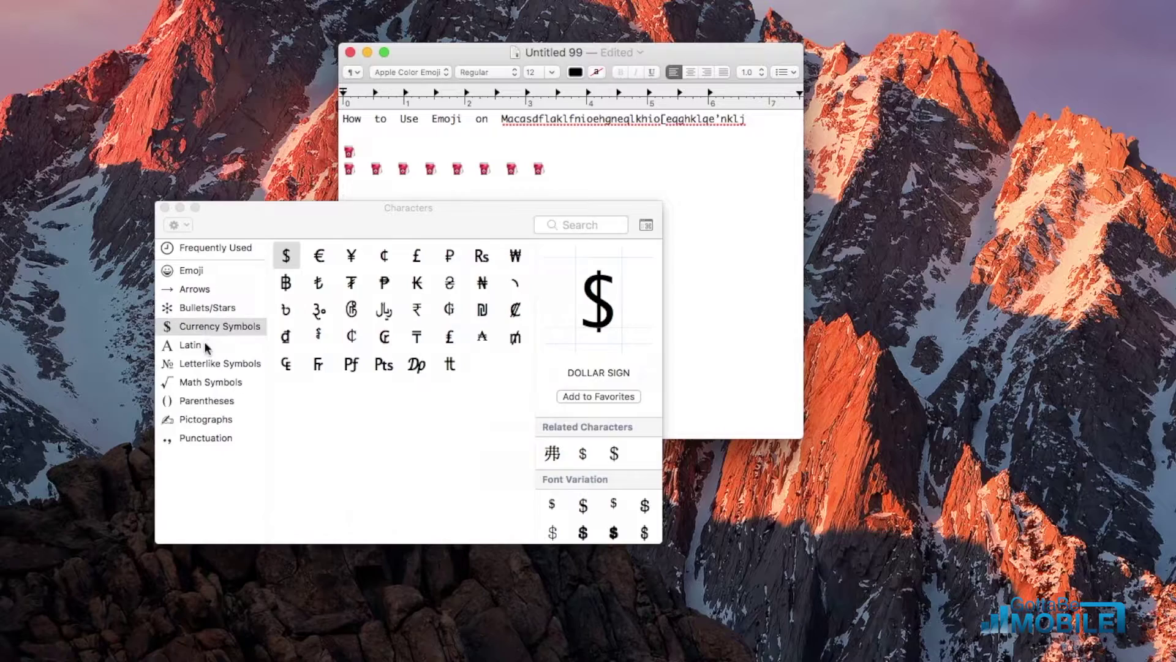
click(197, 382)
click(204, 419)
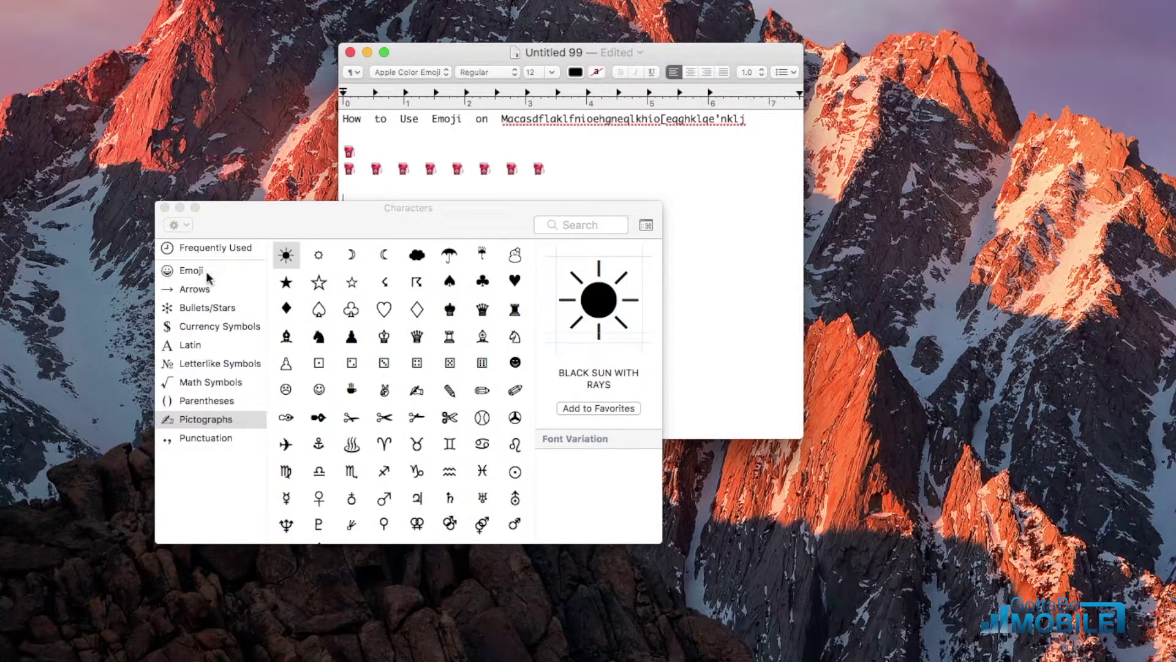
click(210, 273)
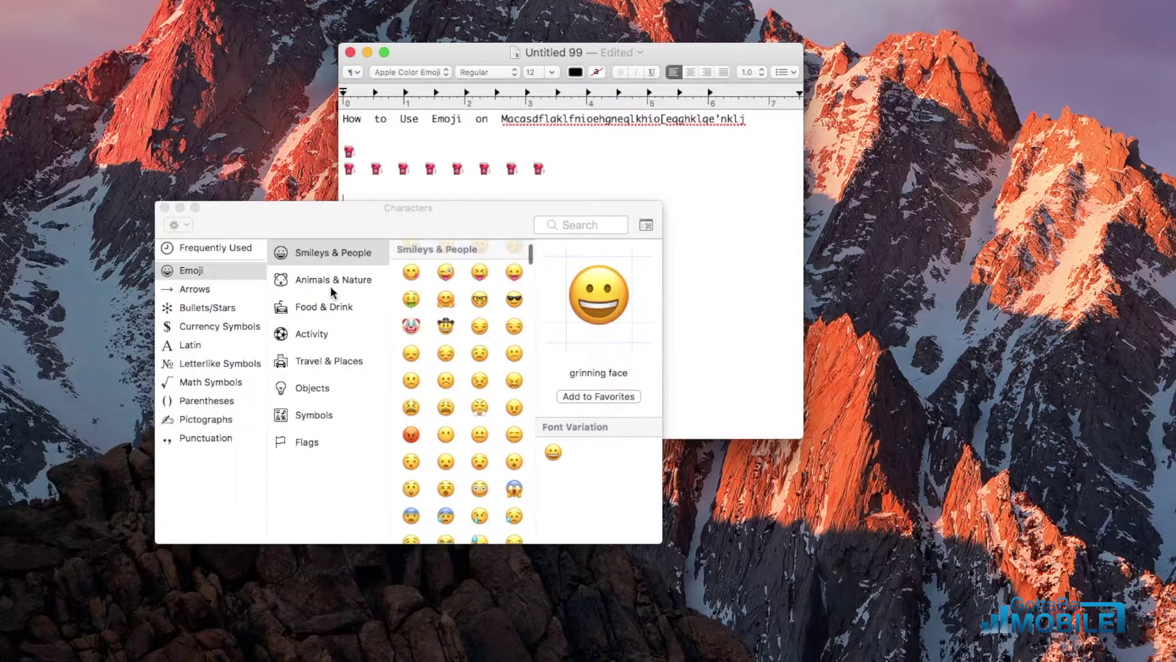
click(646, 225)
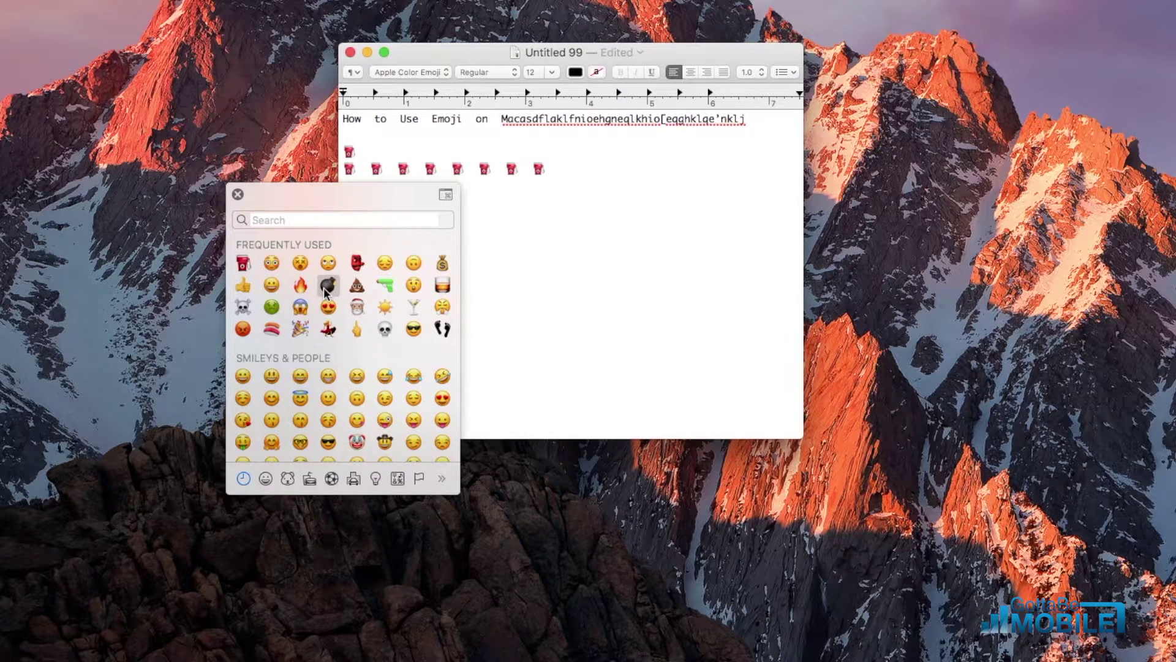
- Insert bomb emoji, then Santa emoji, from the picker's Frequently Used section
click(326, 289)
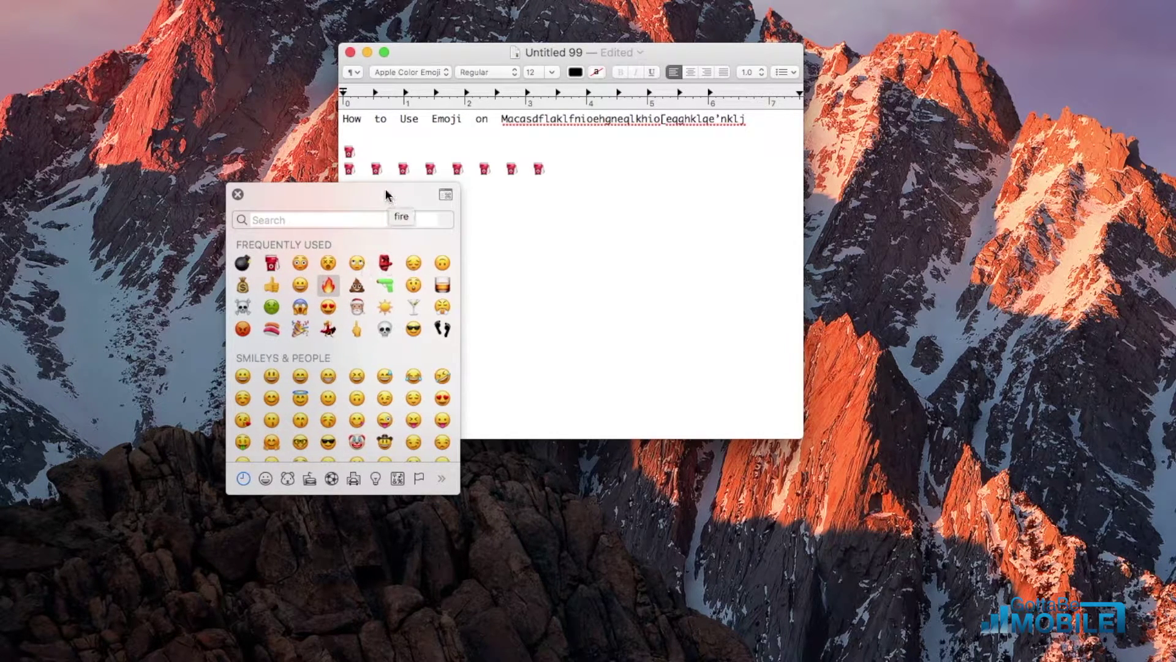
drag(386, 194, 545, 312)
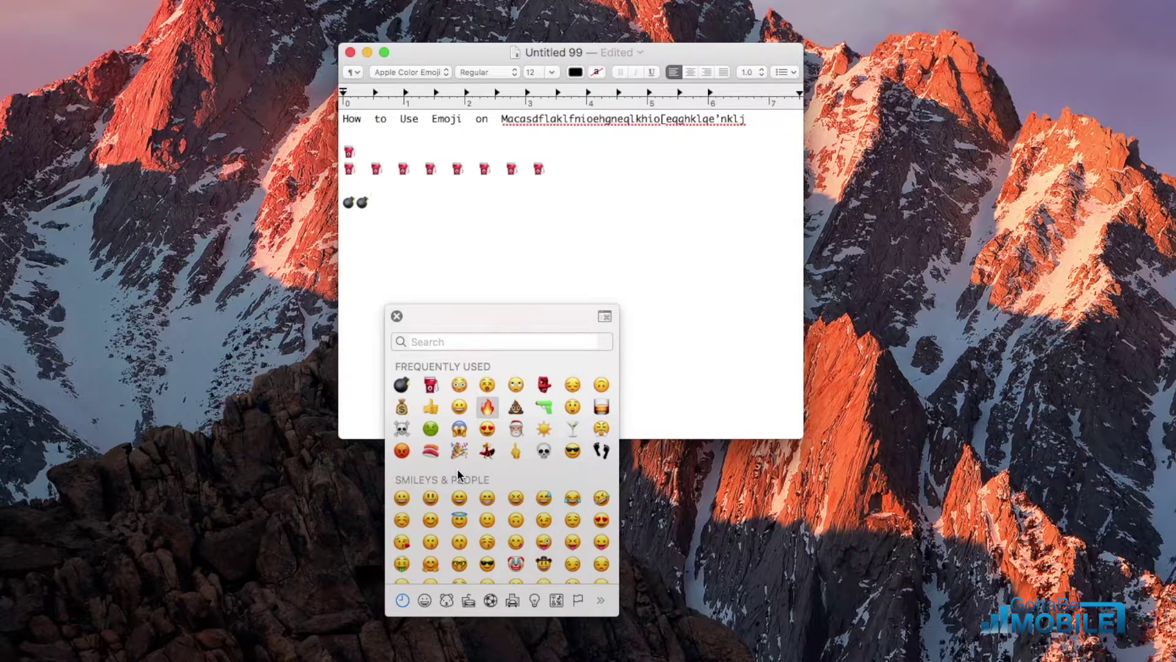
click(515, 428)
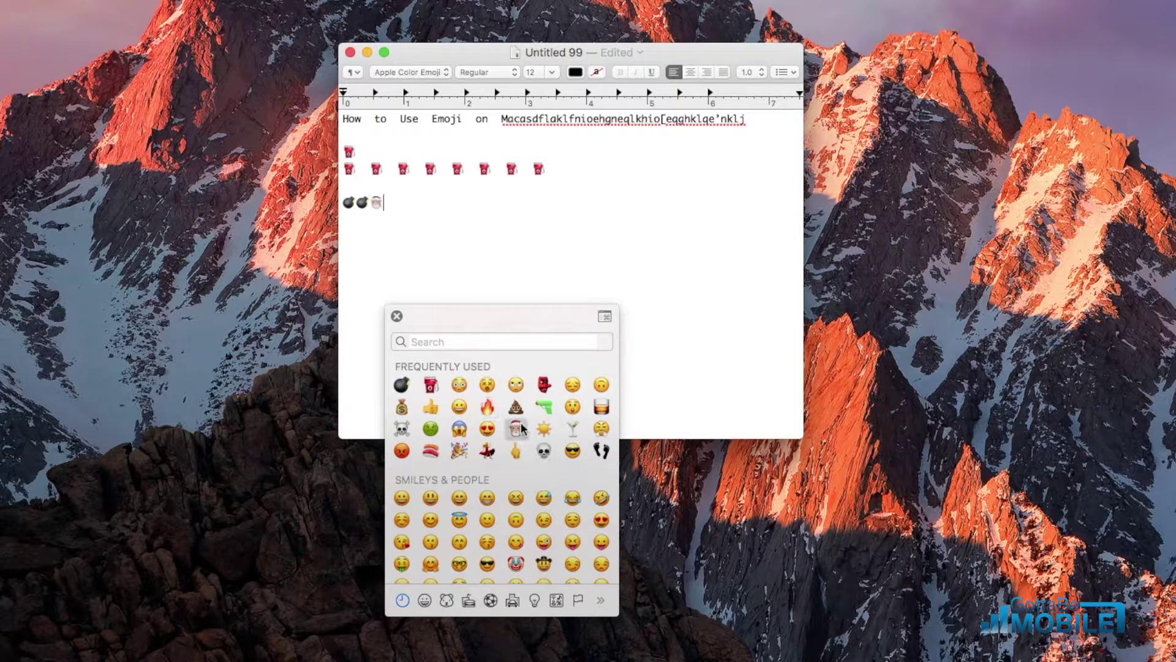
- Dismiss the emoji picker to reveal the bomb and Santa line
click(396, 315)
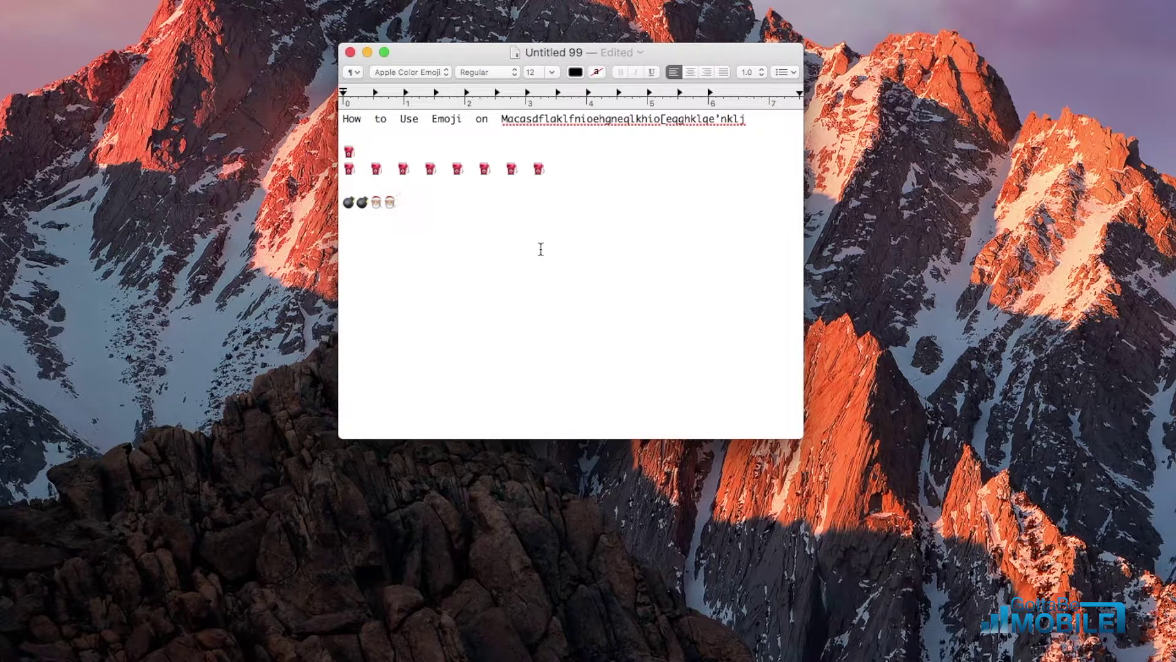